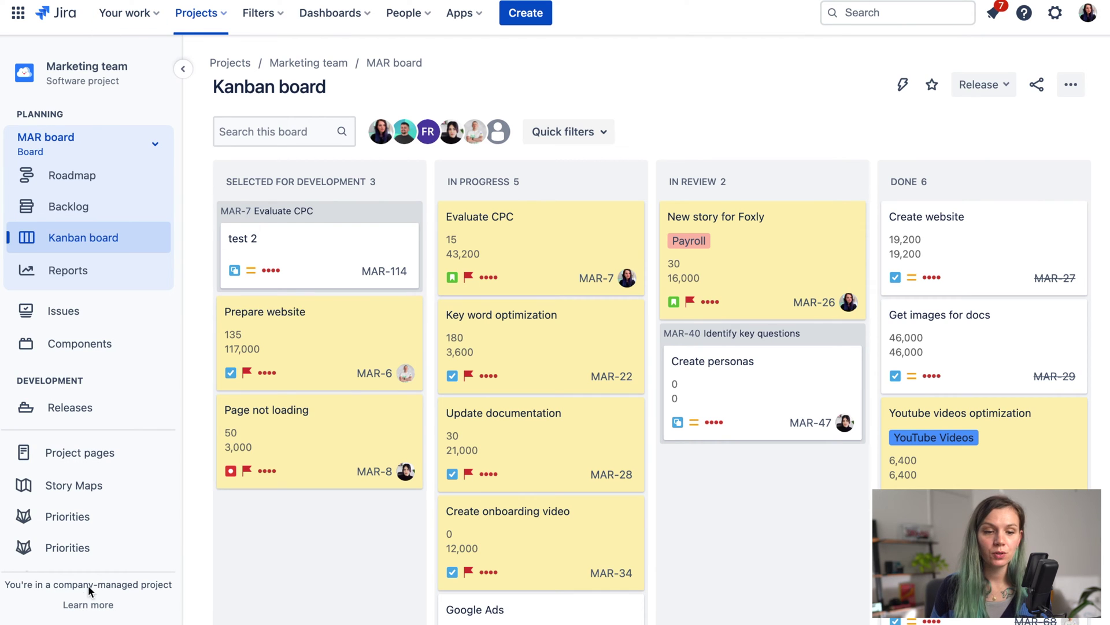
- From the board switcher, begin a new Scrum board based on an existing project
{"action": "left_click_drag", "start_coordinate": [60, 588], "coordinate": [140, 589]}
{"action": "left_click", "coordinate": [140, 590]}
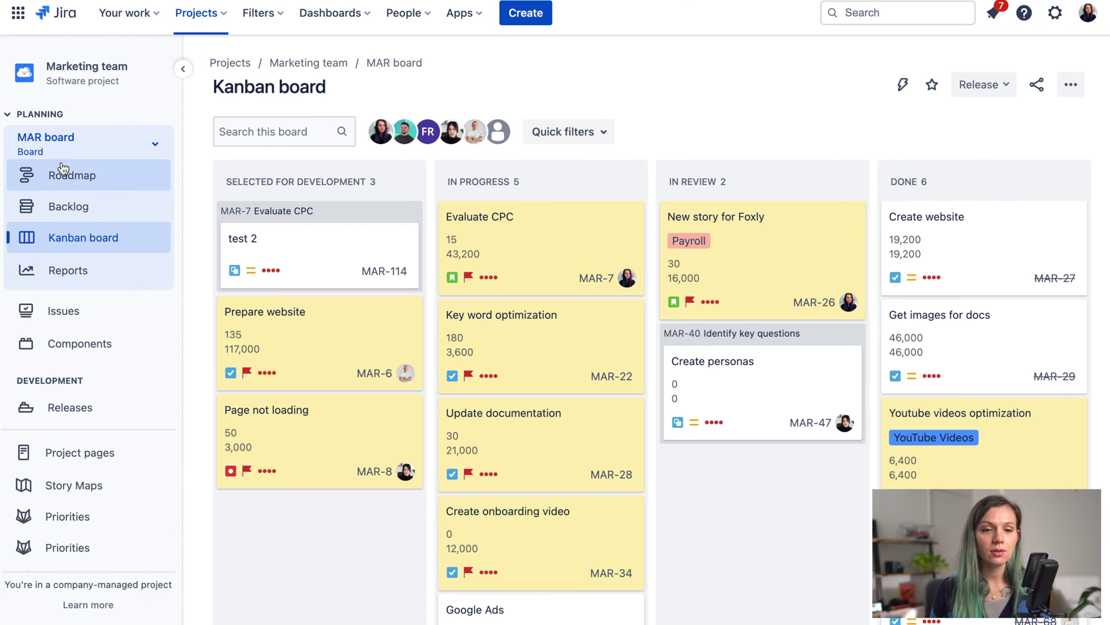
{"action": "left_click", "coordinate": [157, 149]}
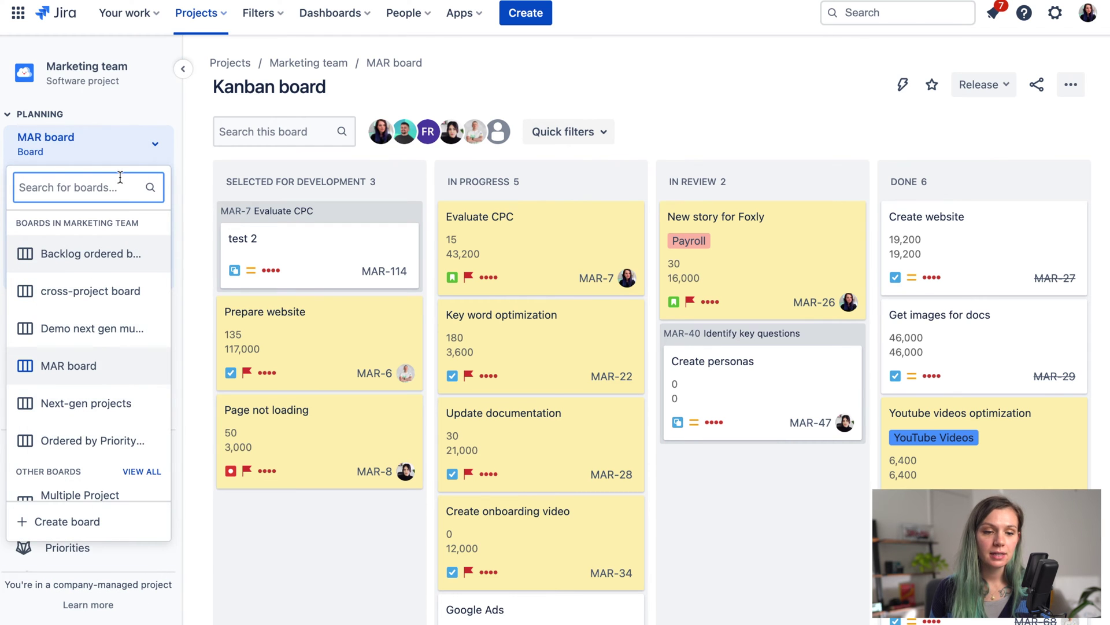
{"action": "left_click", "coordinate": [72, 522]}
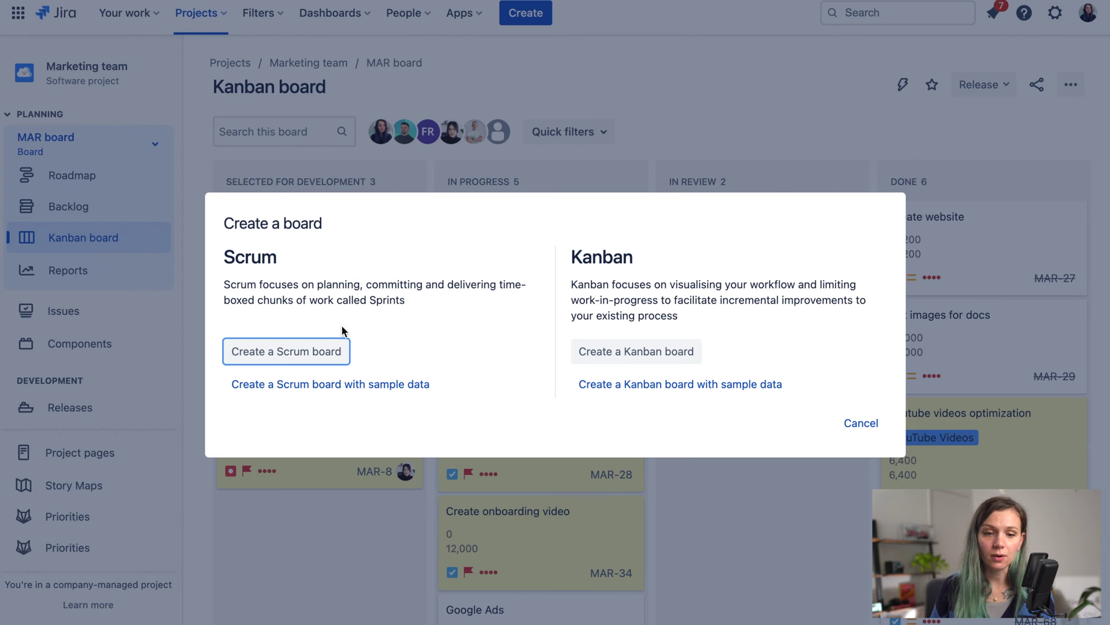
{"action": "left_click", "coordinate": [317, 351]}
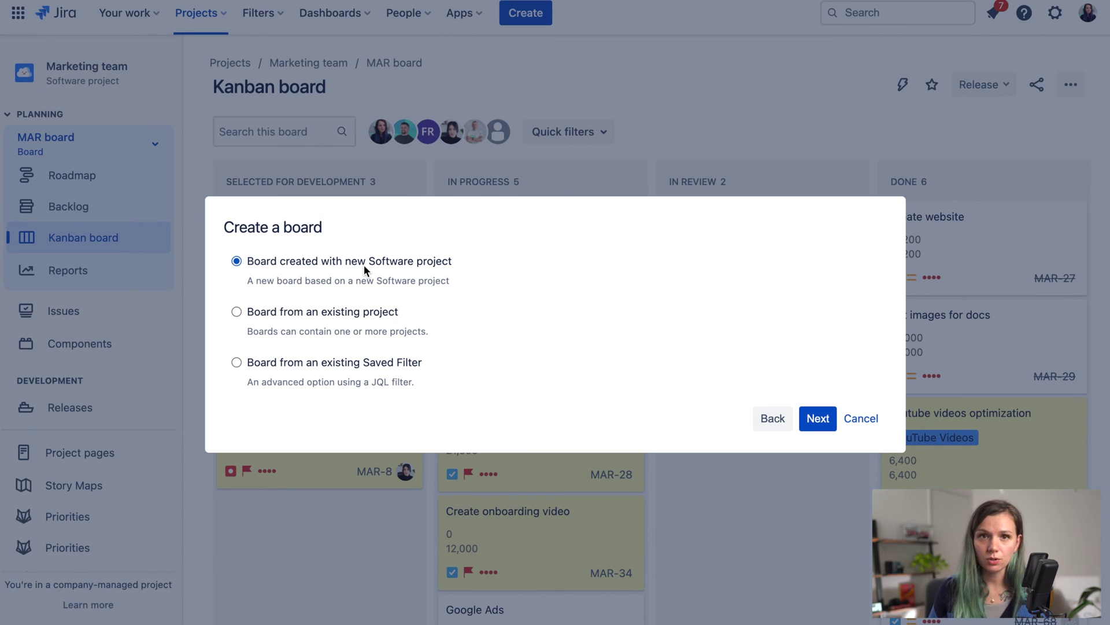
{"action": "left_click", "coordinate": [298, 314]}
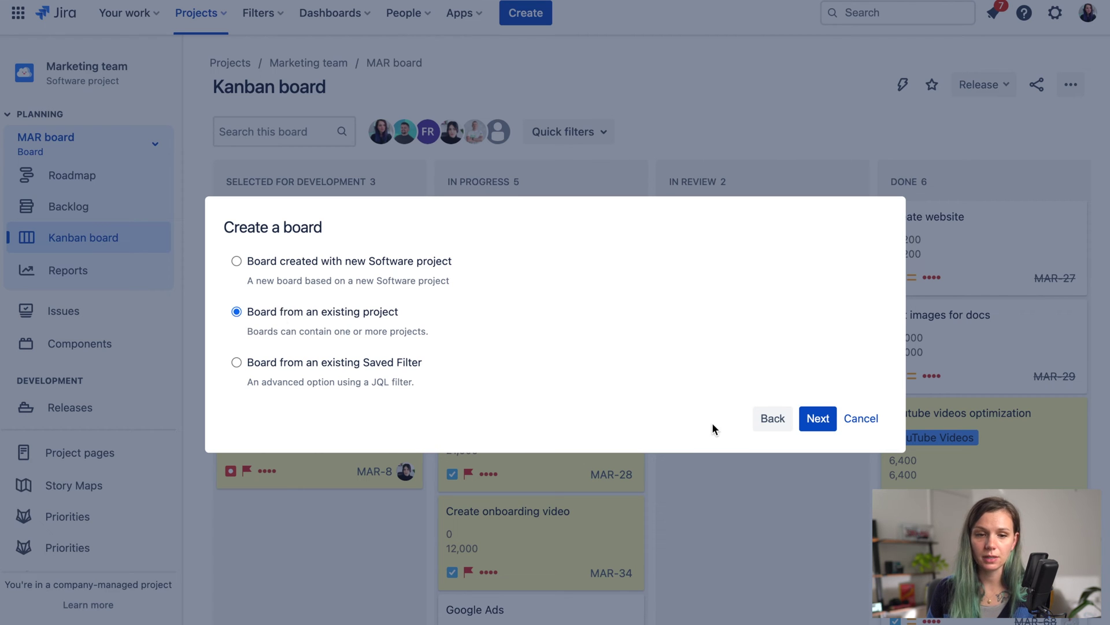
- Name the board 'My new Scrum board', include Chat Feature (CF) and Marketing team (MAR), and create it
{"action": "left_click", "coordinate": [817, 418]}
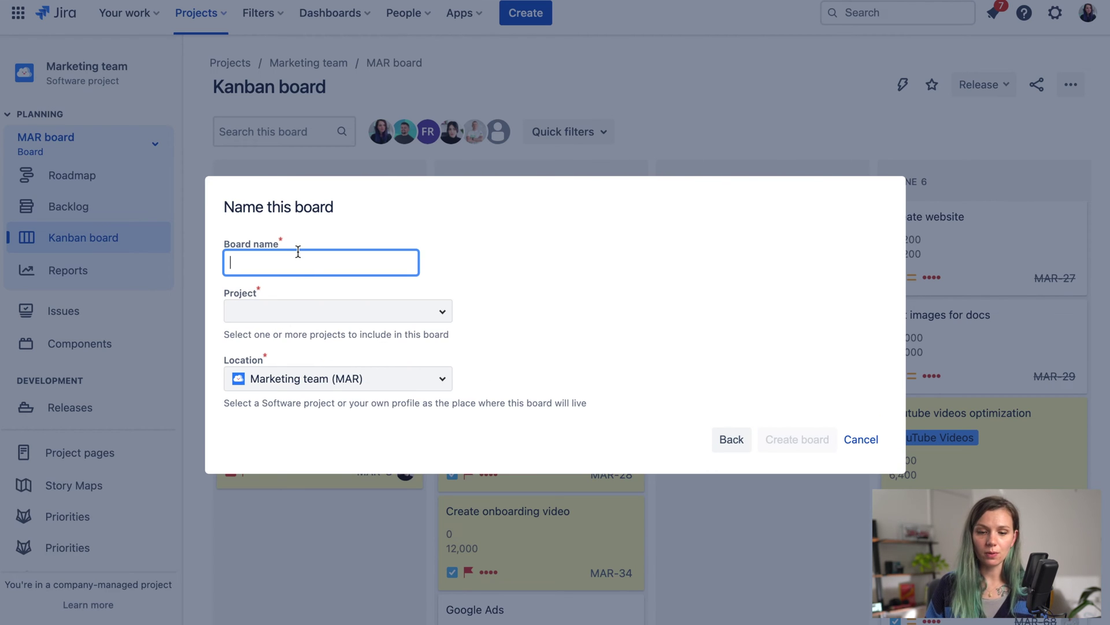
{"action": "type", "text": "My new Sc"}
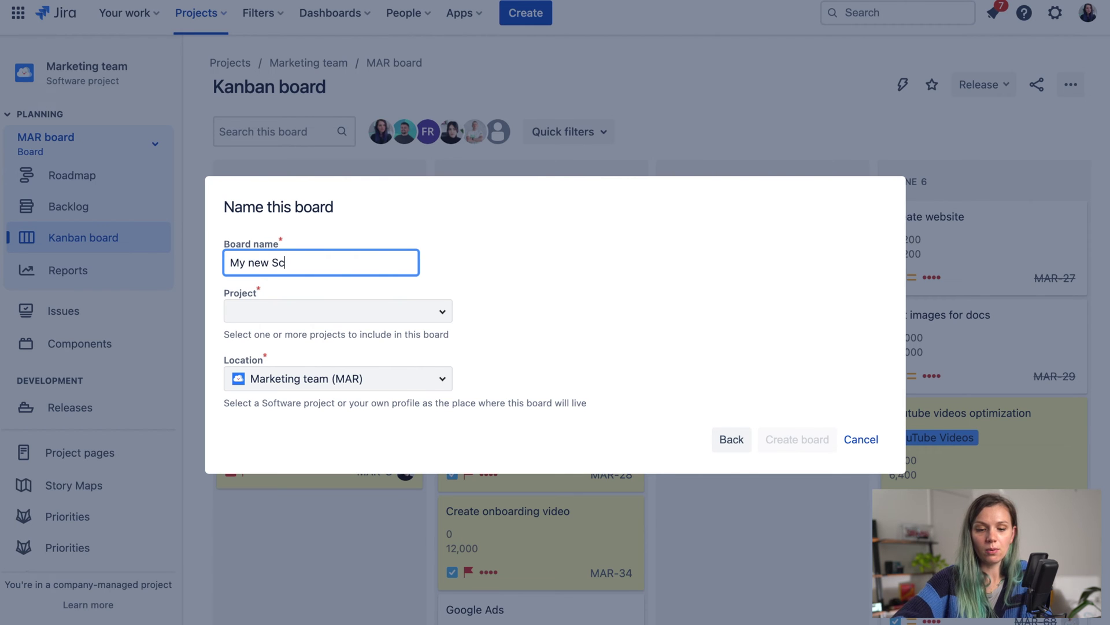
{"action": "type", "text": "rum board"}
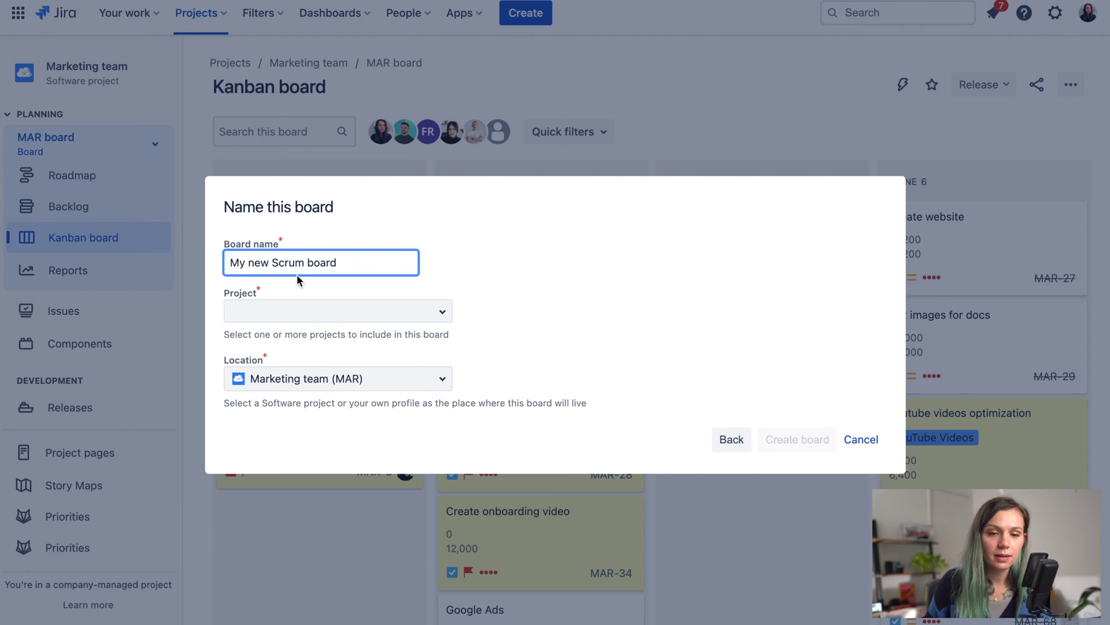
{"action": "key", "text": "Tab"}
{"action": "left_click", "coordinate": [447, 317]}
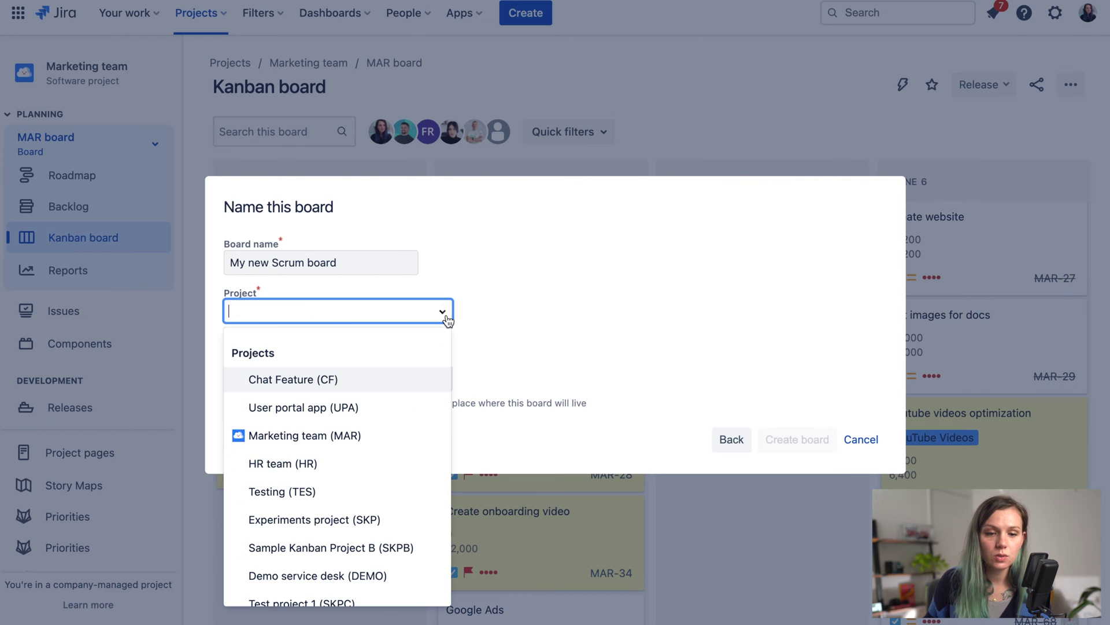
{"action": "left_click", "coordinate": [357, 382]}
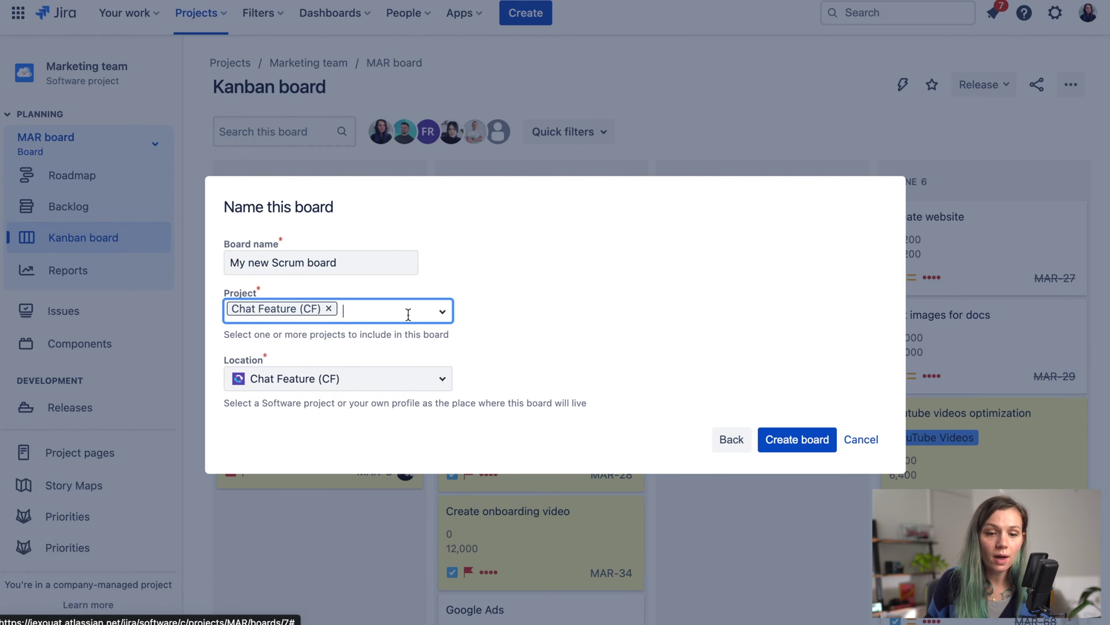
{"action": "left_click", "coordinate": [445, 316]}
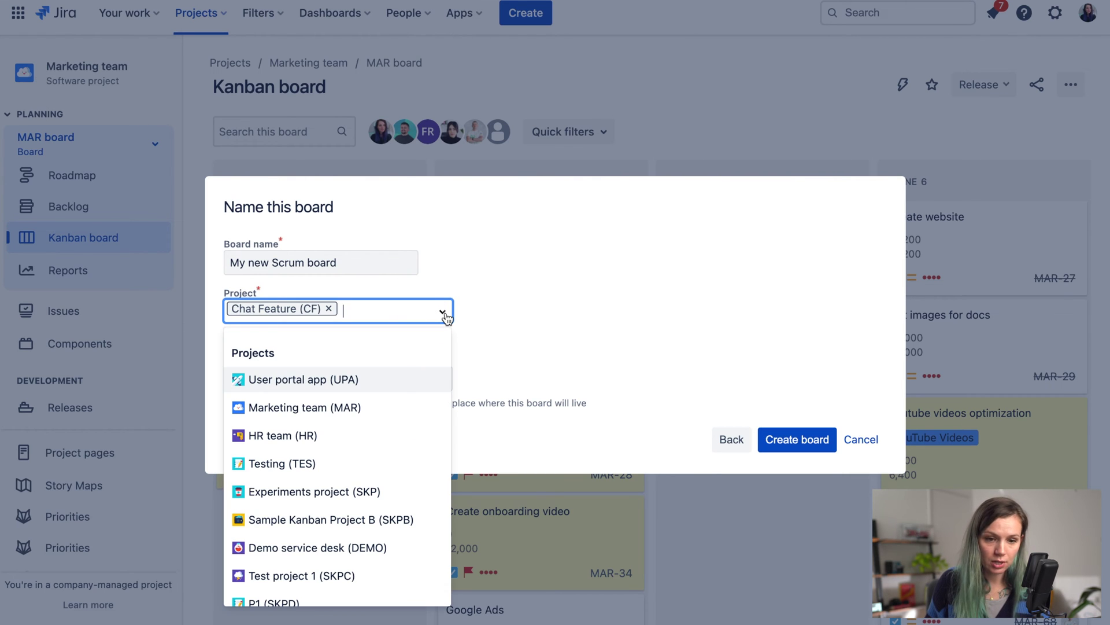
{"action": "left_click", "coordinate": [353, 410]}
{"action": "left_click", "coordinate": [580, 354]}
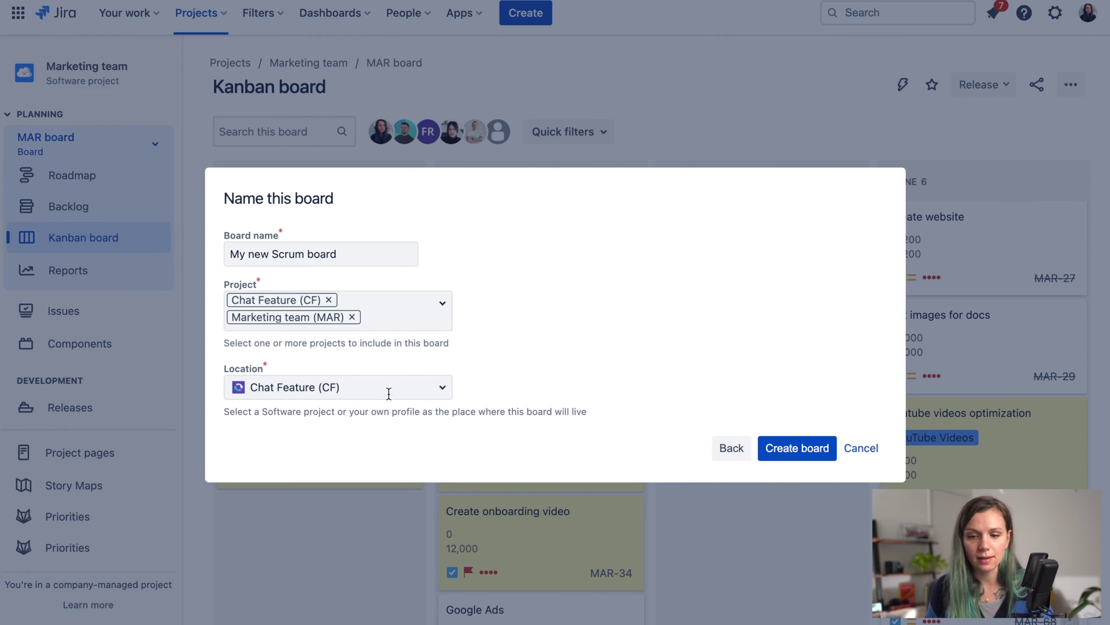
{"action": "left_click", "coordinate": [800, 449]}
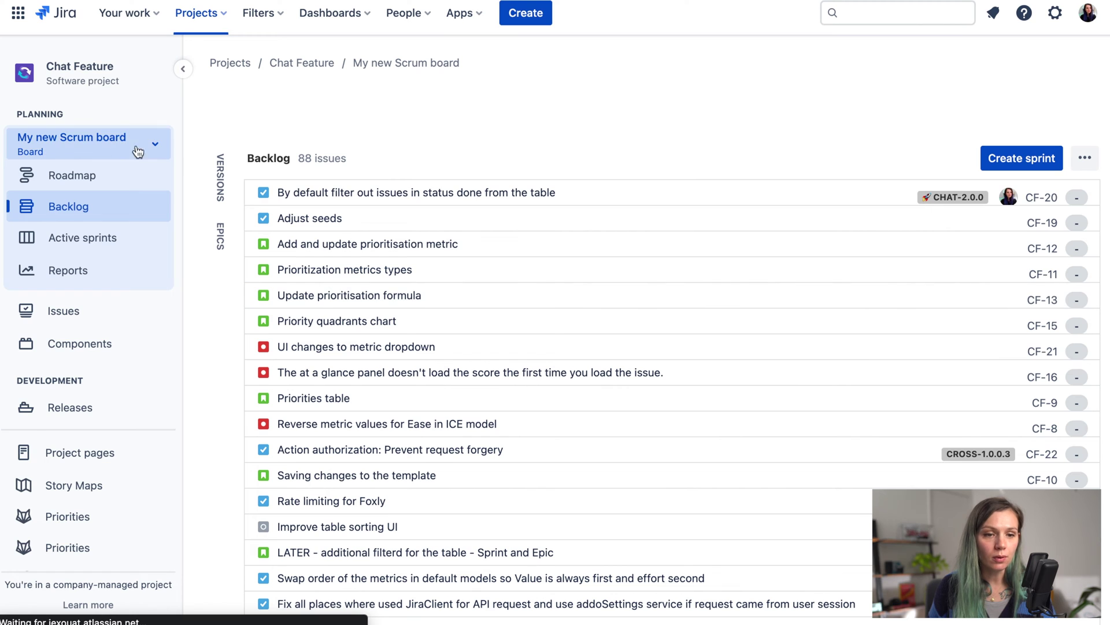
{"action": "left_click", "coordinate": [154, 144]}
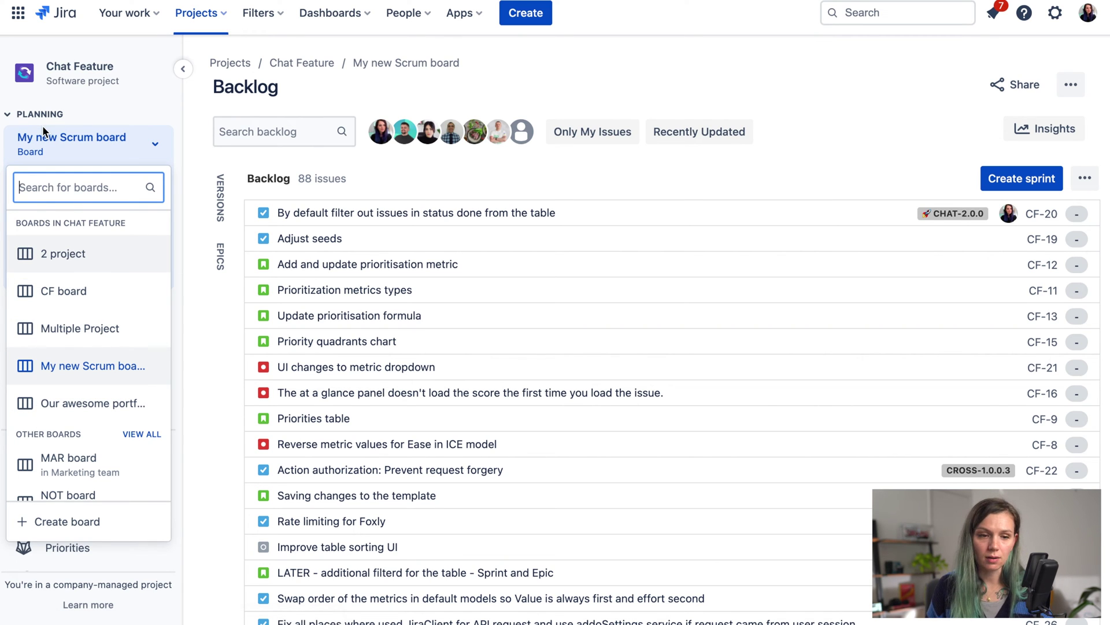
{"action": "scroll", "coordinate": [86, 324], "scroll_direction": "down", "scroll_amount": 2}
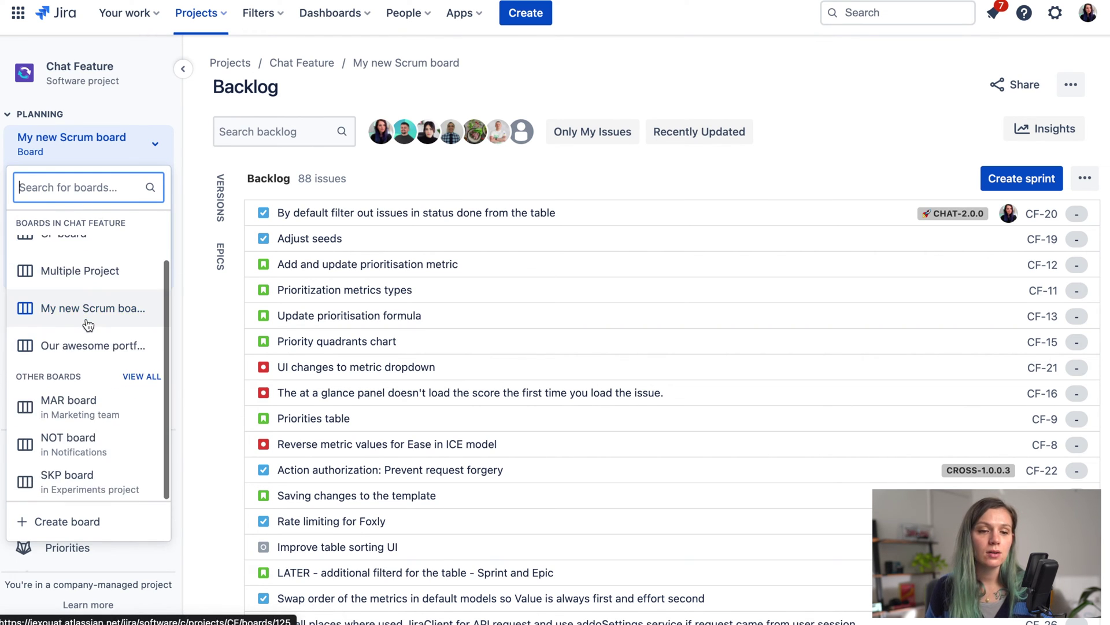
{"action": "scroll", "coordinate": [58, 437], "scroll_direction": "up", "scroll_amount": 1}
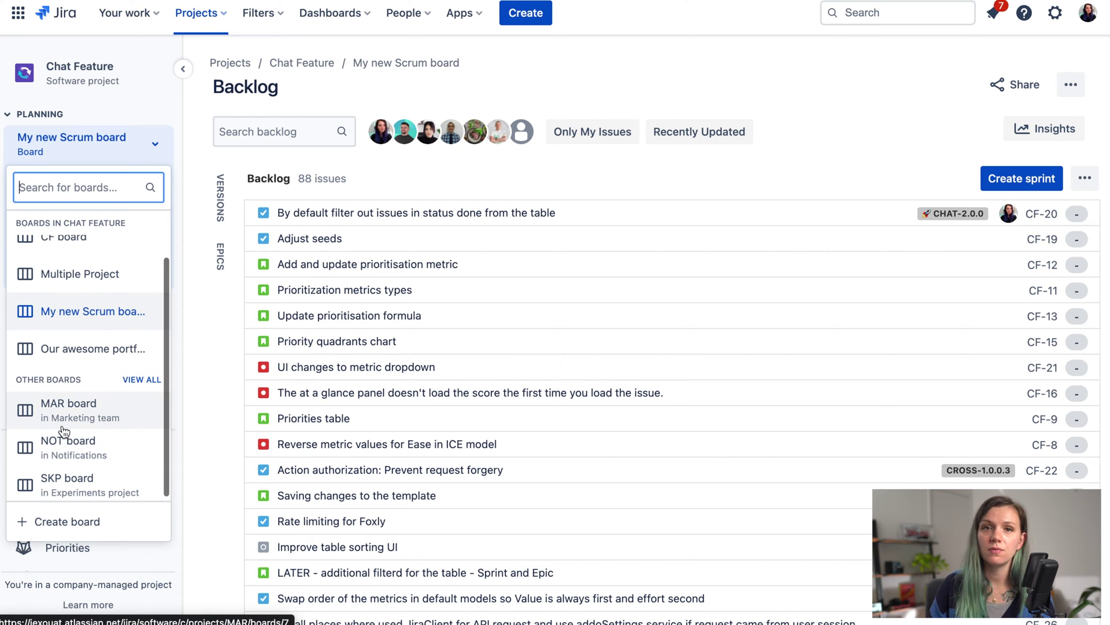
{"action": "left_click", "coordinate": [586, 63]}
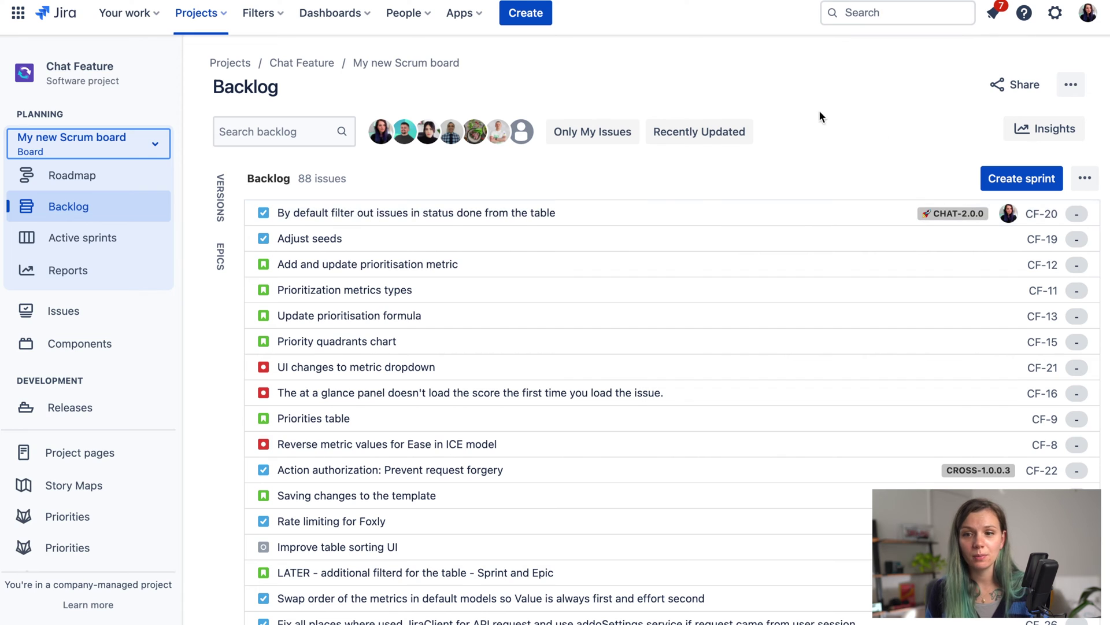
{"action": "left_click", "coordinate": [56, 238]}
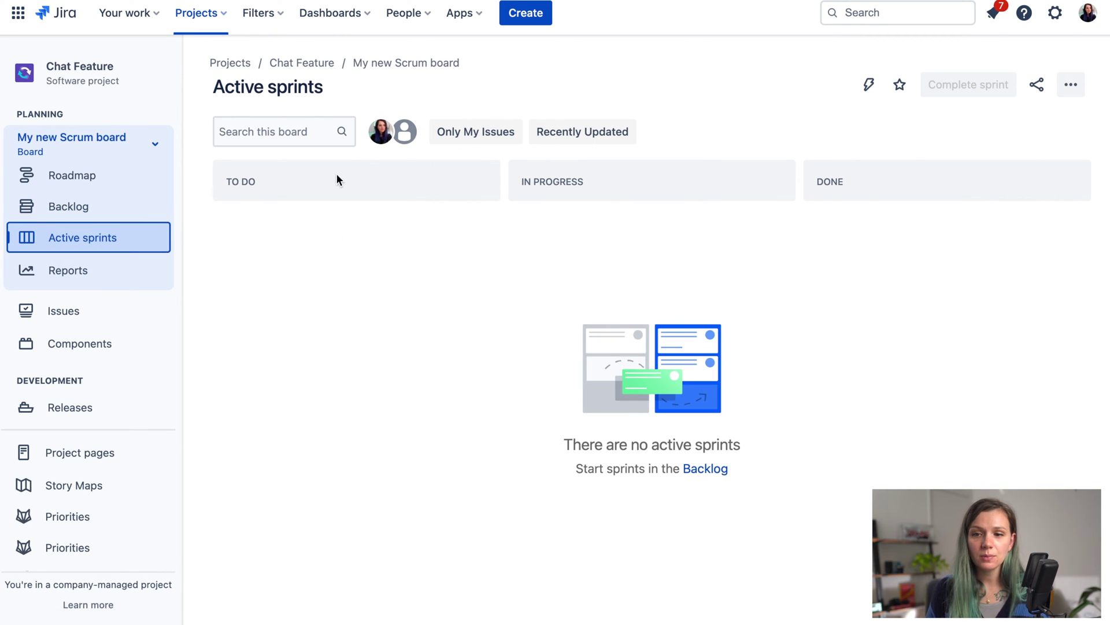
- In the board's Columns settings, add a 'Testing' column and move the In Review status into it
{"action": "left_click", "coordinate": [1070, 84]}
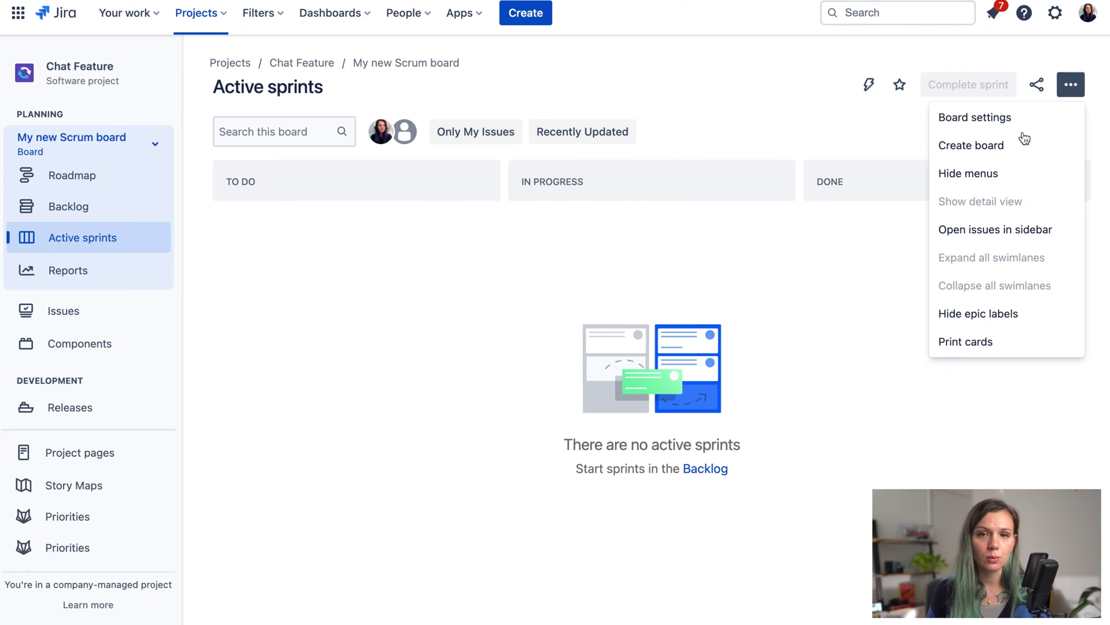
{"action": "left_click", "coordinate": [987, 118]}
{"action": "left_click", "coordinate": [248, 190]}
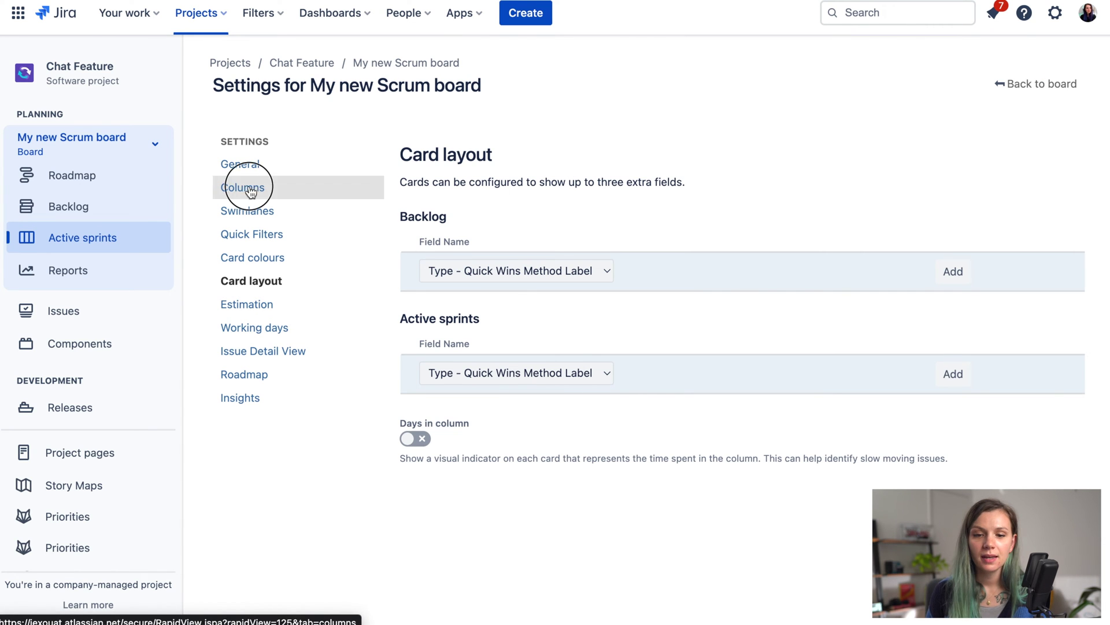
{"action": "scroll", "coordinate": [751, 478], "scroll_direction": "down", "scroll_amount": 2}
{"action": "left_click", "coordinate": [1040, 279]}
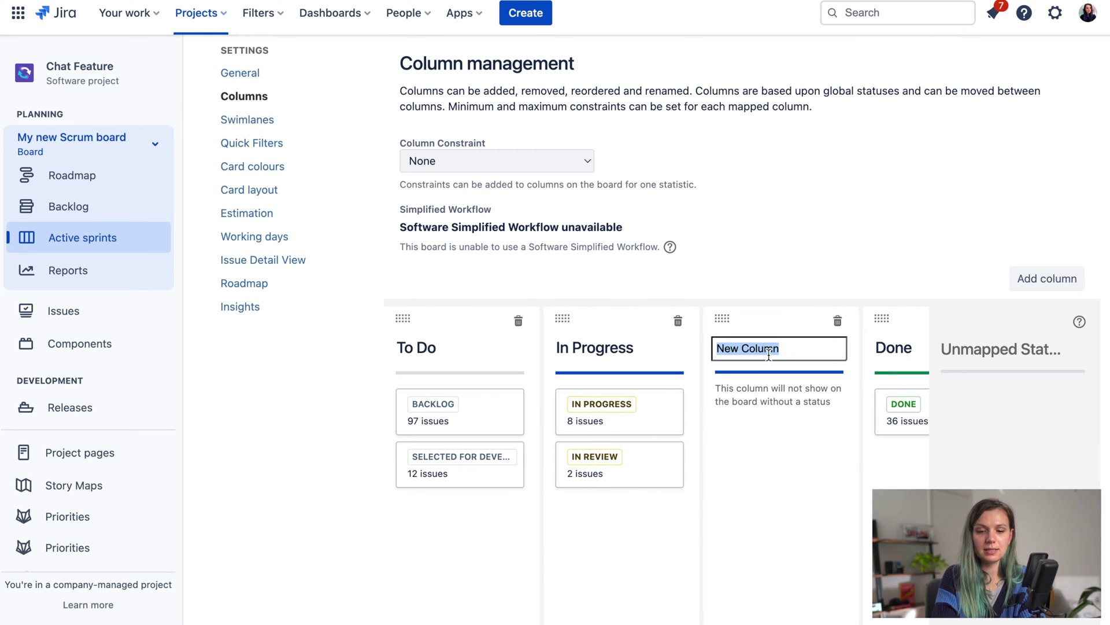
{"action": "type", "text": "Testing"}
{"action": "left_click_drag", "start_coordinate": [619, 463], "coordinate": [778, 407]}
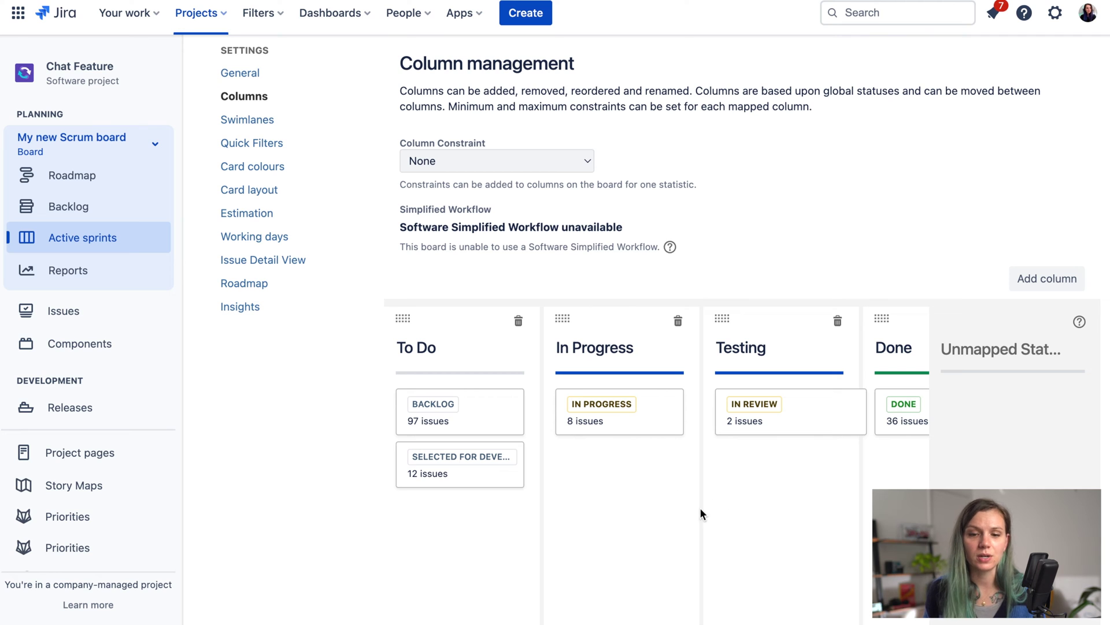
{"action": "scroll", "coordinate": [842, 461], "scroll_direction": "right", "scroll_amount": 3}
{"action": "scroll", "coordinate": [846, 463], "scroll_direction": "left", "scroll_amount": 3}
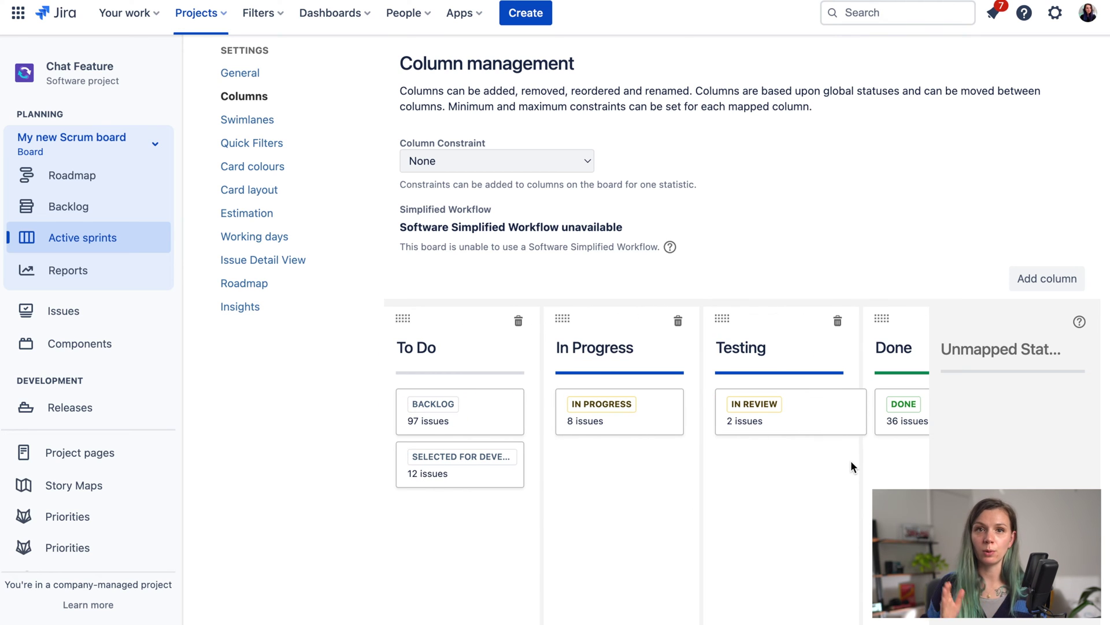
{"action": "scroll", "coordinate": [848, 446], "scroll_direction": "up", "scroll_amount": 2}
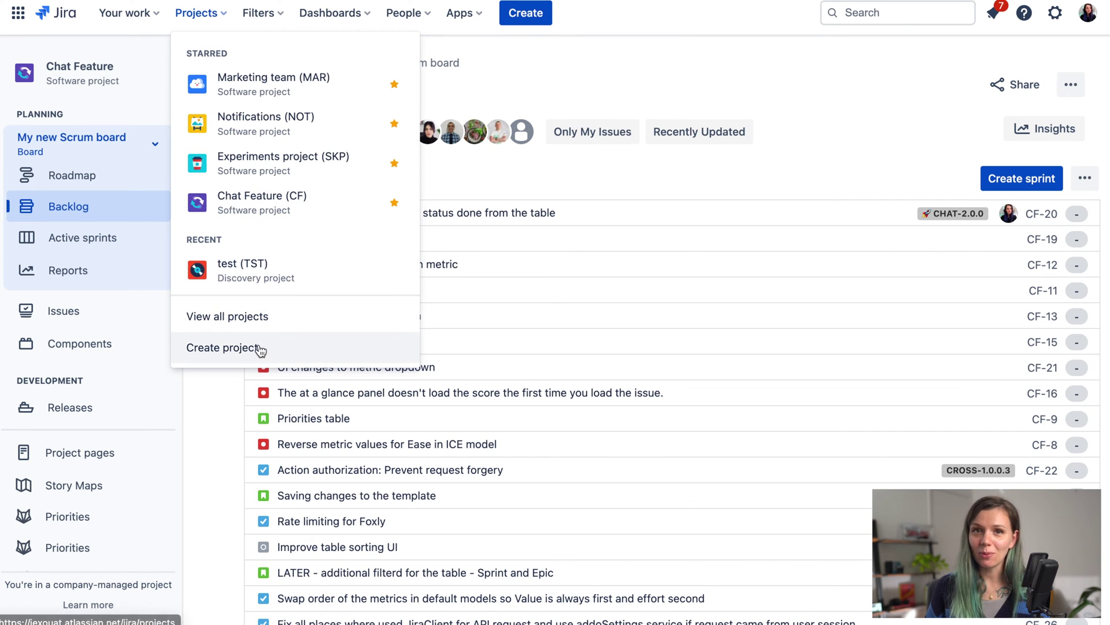
- Begin a new project using the Software development Scrum template
{"action": "left_click", "coordinate": [234, 354]}
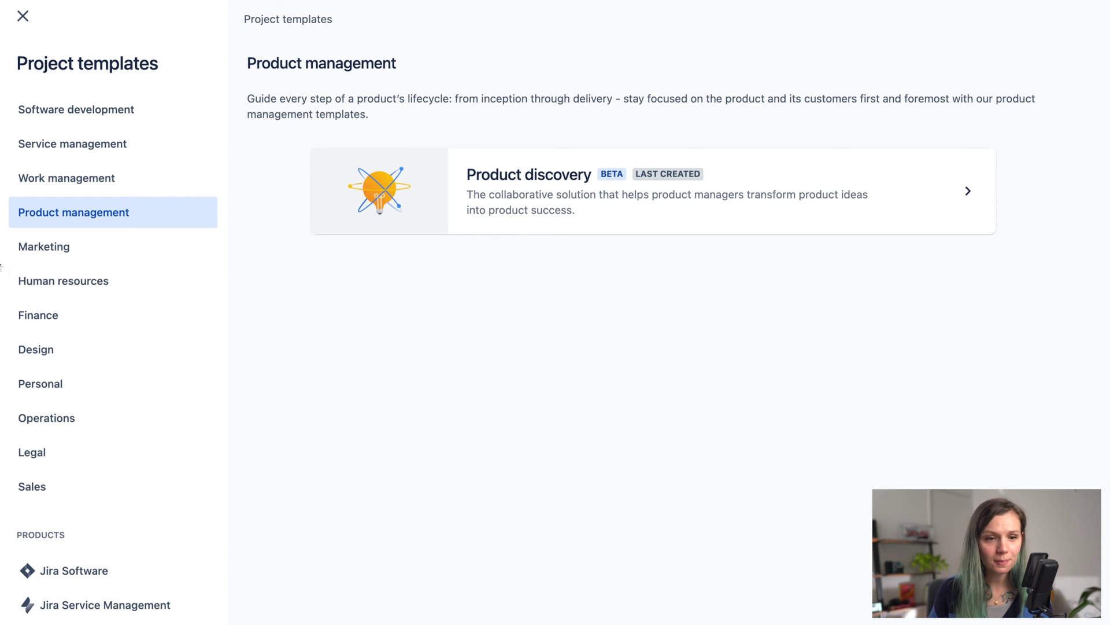
{"action": "left_click", "coordinate": [93, 117]}
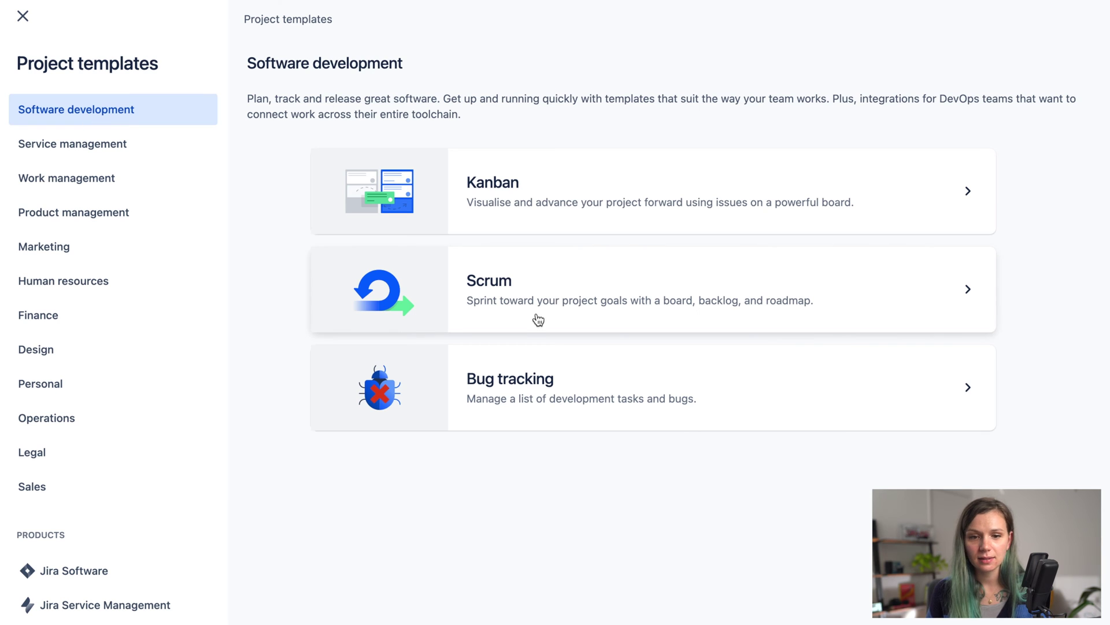
{"action": "left_click", "coordinate": [484, 289]}
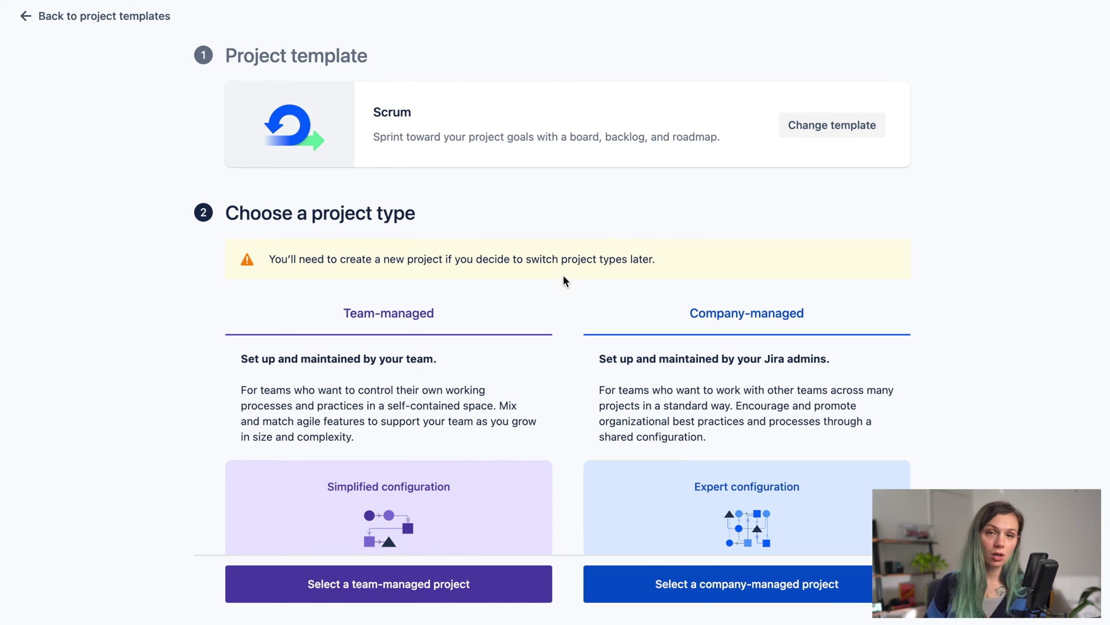
- Create a team-managed project named 'My scrum project'
{"action": "left_click", "coordinate": [396, 585]}
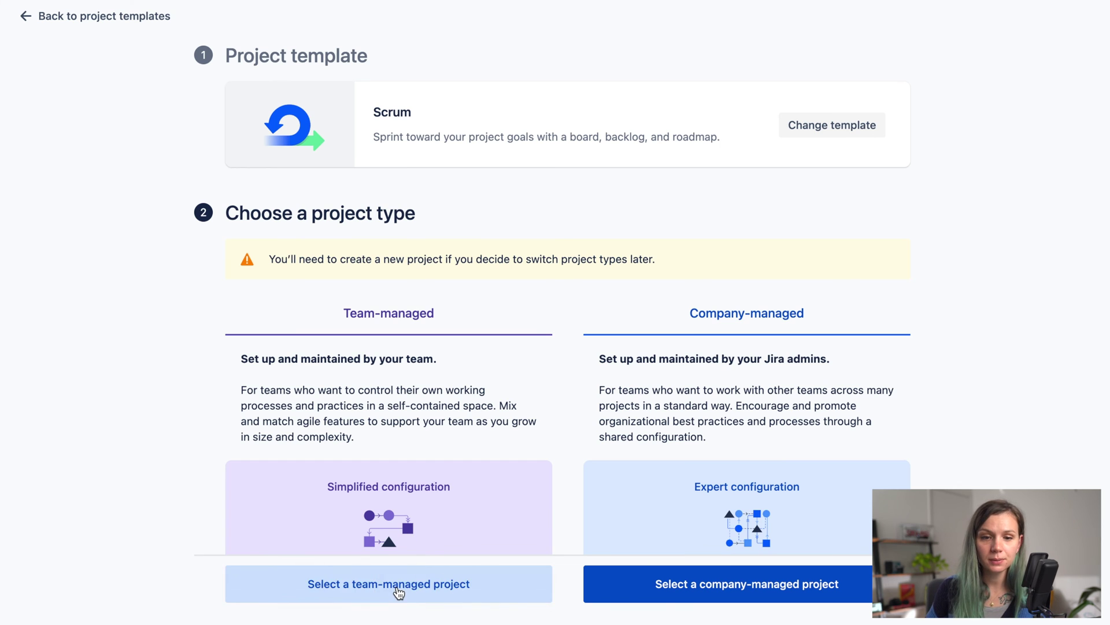
{"action": "type", "text": "My scrum project"}
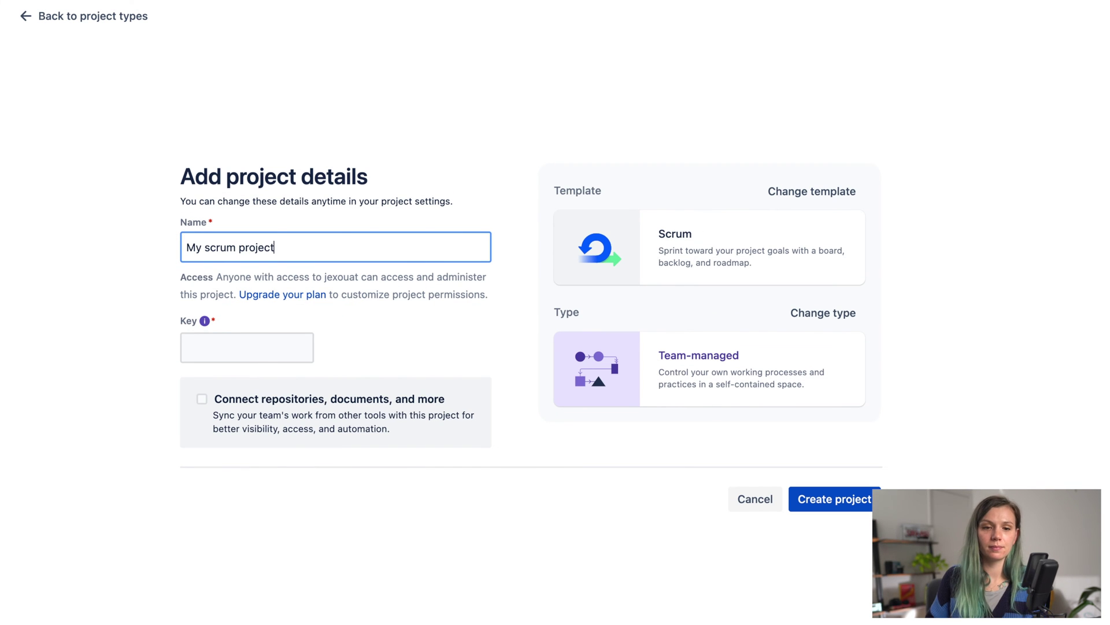
{"action": "left_click", "coordinate": [835, 498]}
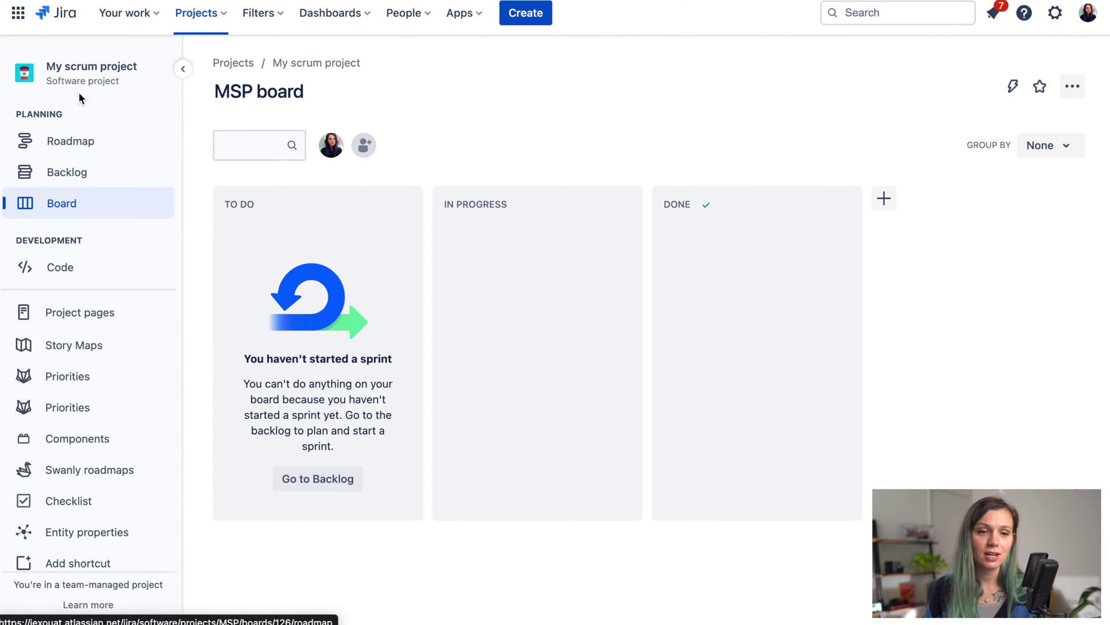
- Add issue1 and issue2 to the sprint in the backlog and start MSP Sprint 1
{"action": "left_click", "coordinate": [75, 185]}
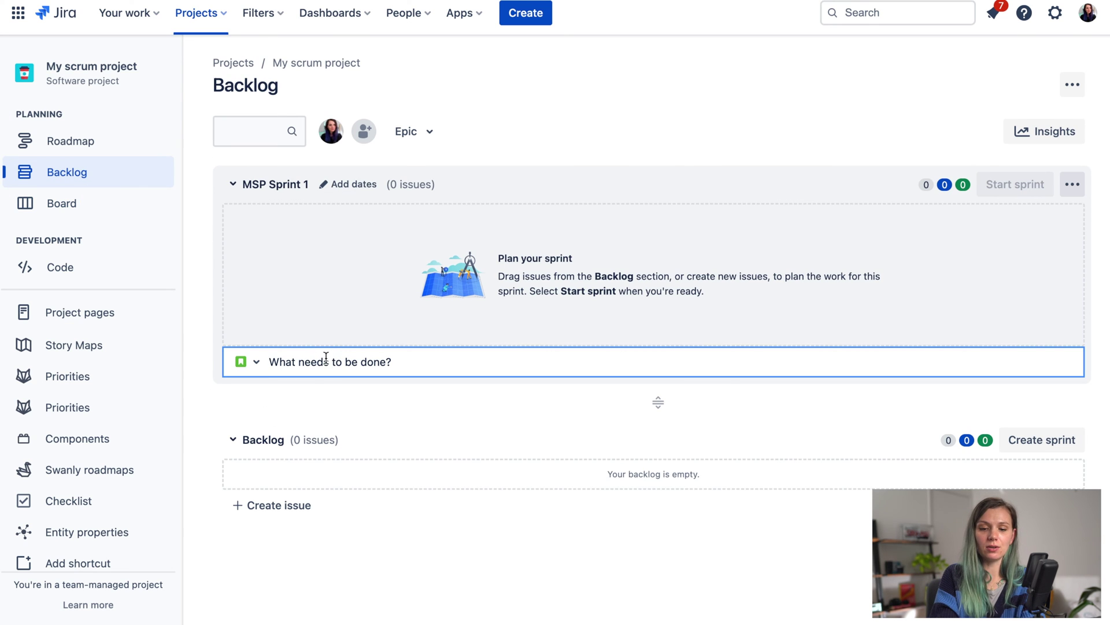
{"action": "type", "text": "issue1"}
{"action": "key", "text": "Return"}
{"action": "type", "text": "issue2"}
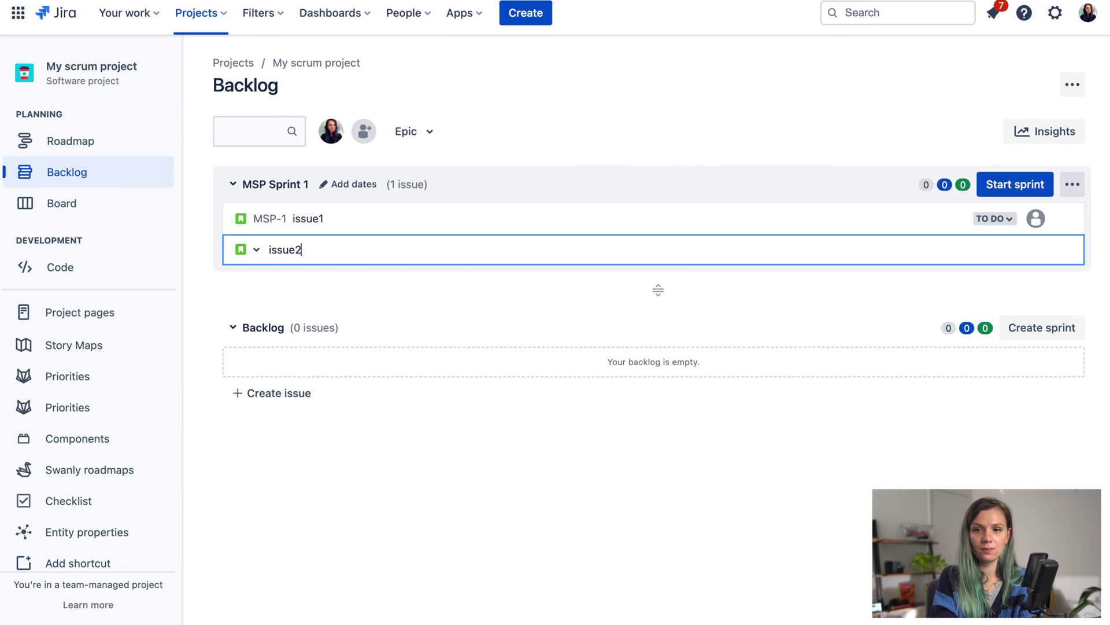
{"action": "key", "text": "Return"}
{"action": "left_click", "coordinate": [1015, 183]}
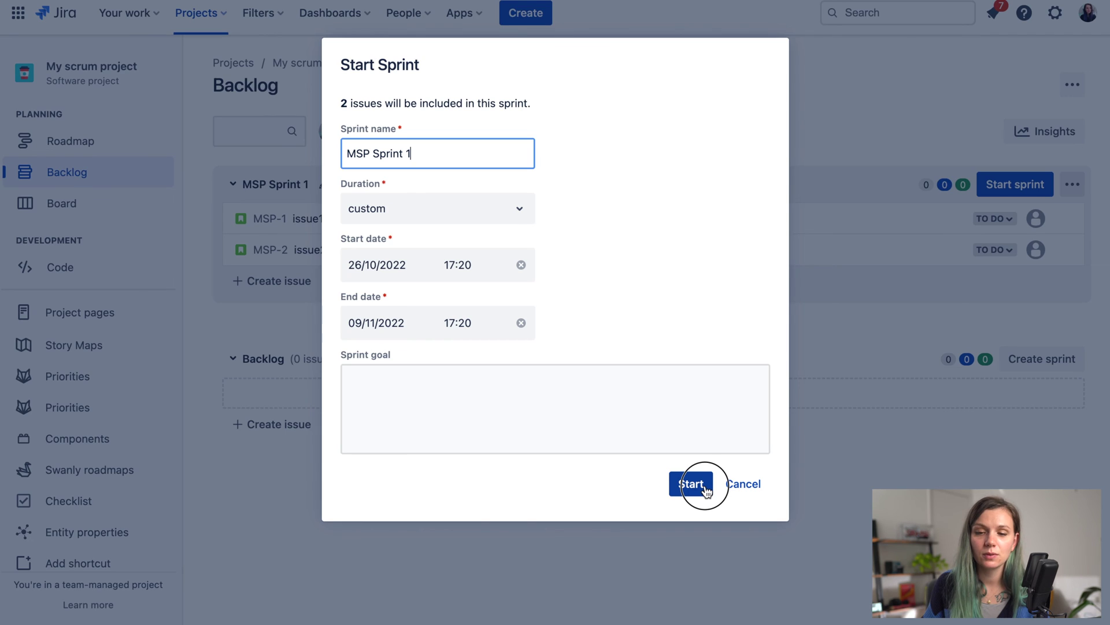
{"action": "left_click", "coordinate": [705, 487]}
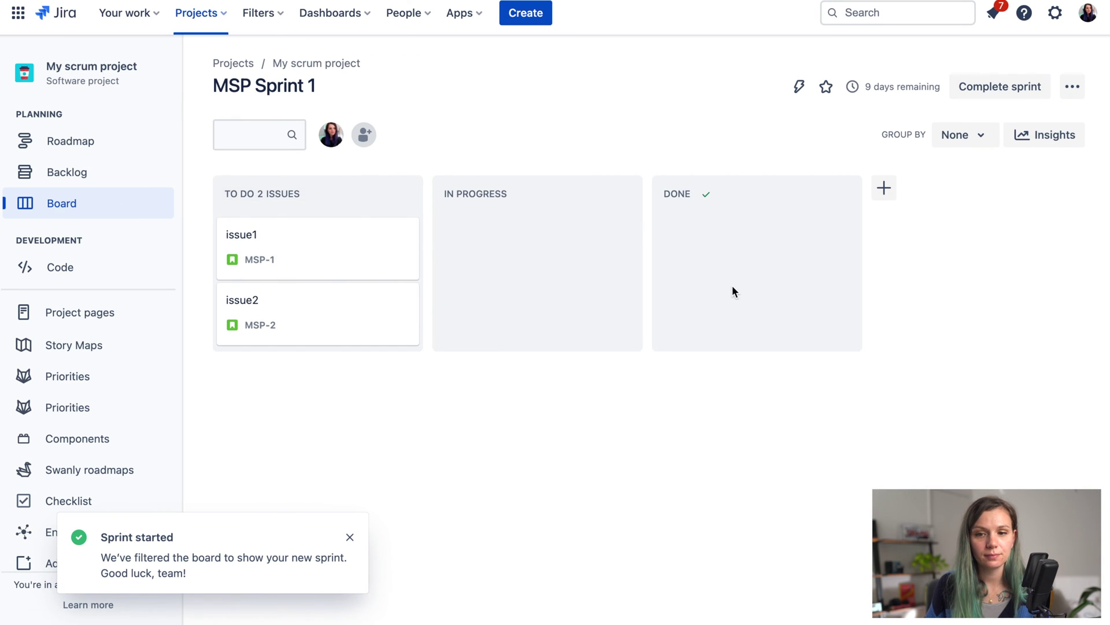
- Add a 'Testing' column after Done on the sprint board
{"action": "left_click", "coordinate": [883, 188]}
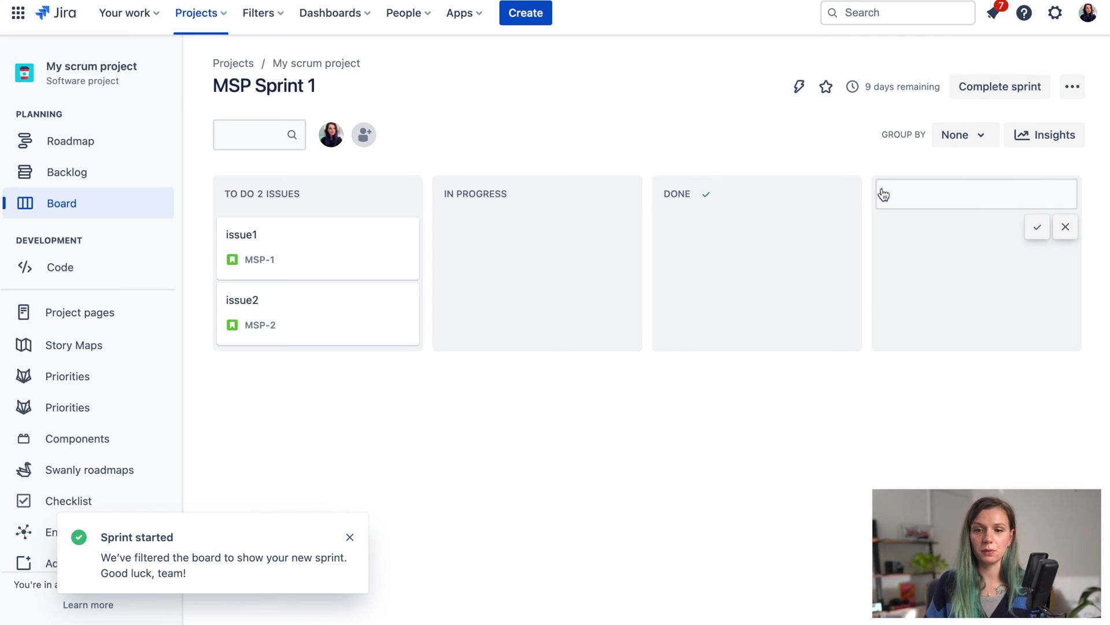
{"action": "type", "text": "Testing"}
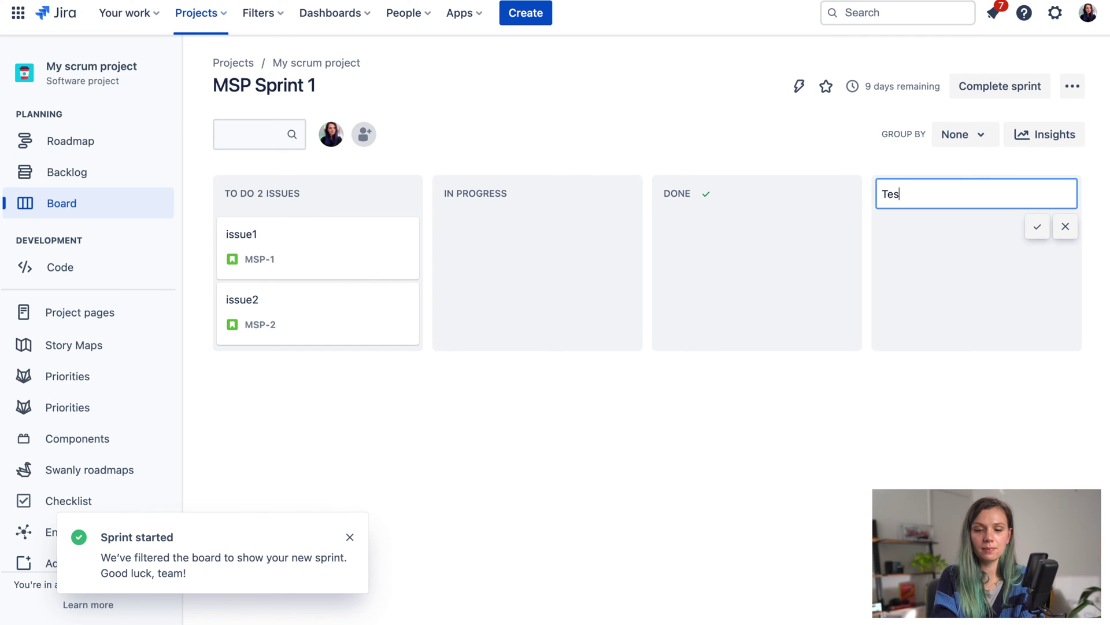
{"action": "key", "text": "Return"}
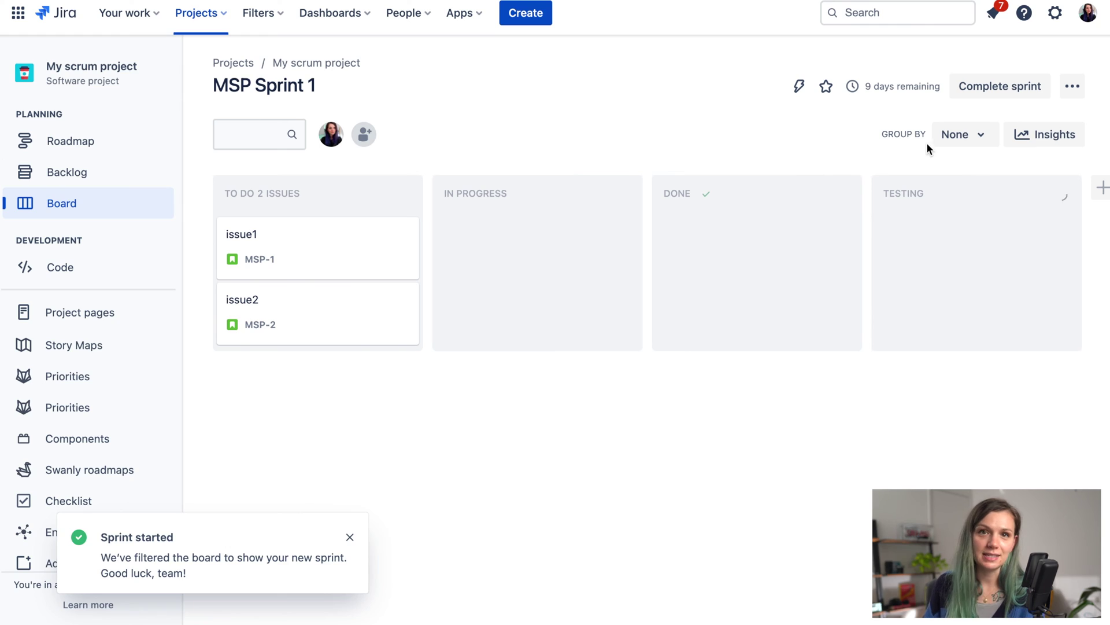